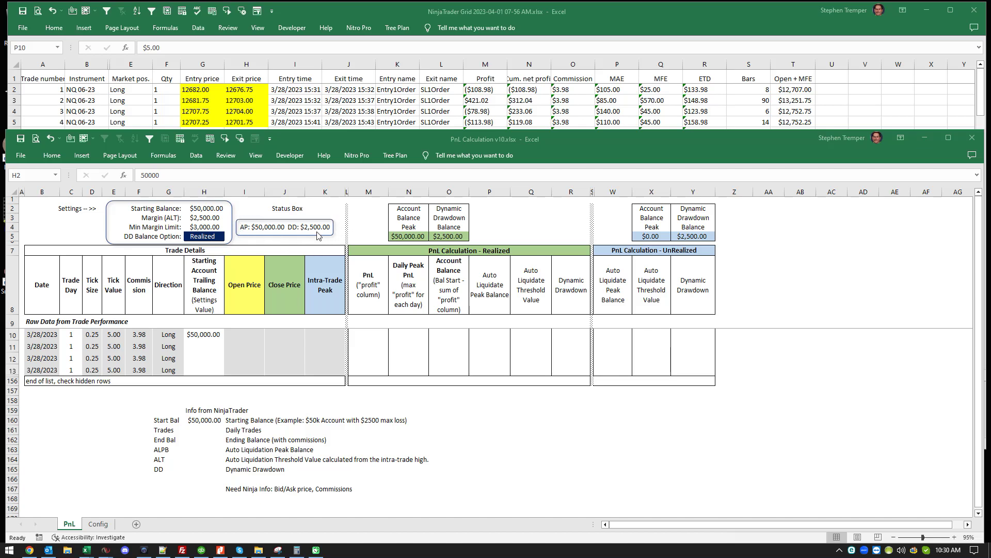
- Review the $50,000.00 starting balance, $2,500.00 margin, $3,000.00 minimum margin and drawdown option settings
click(206, 210)
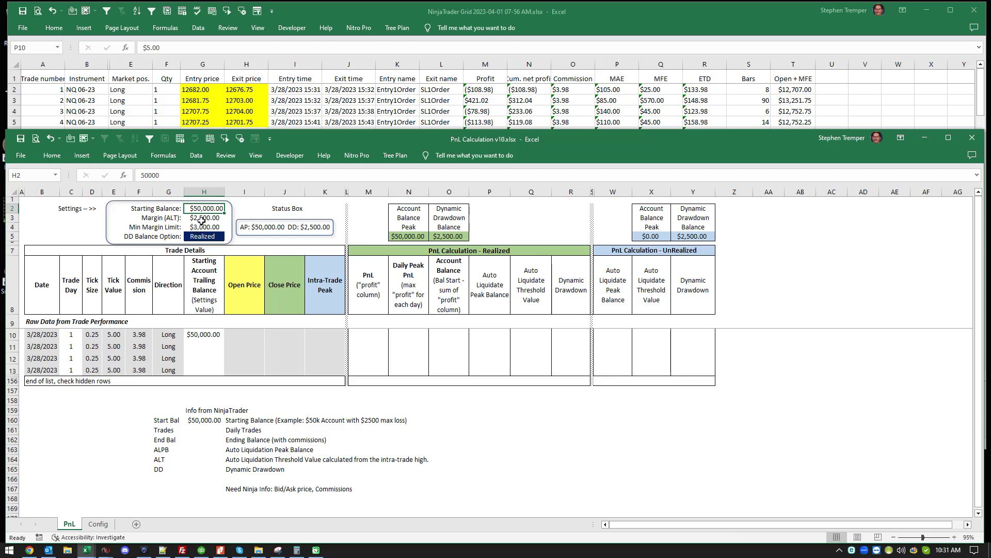
click(207, 218)
click(186, 228)
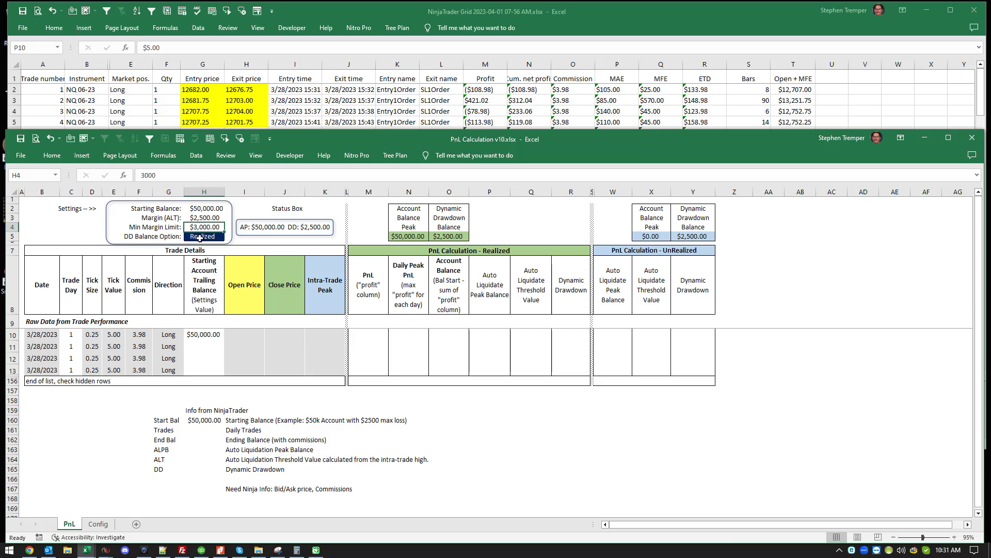
click(192, 238)
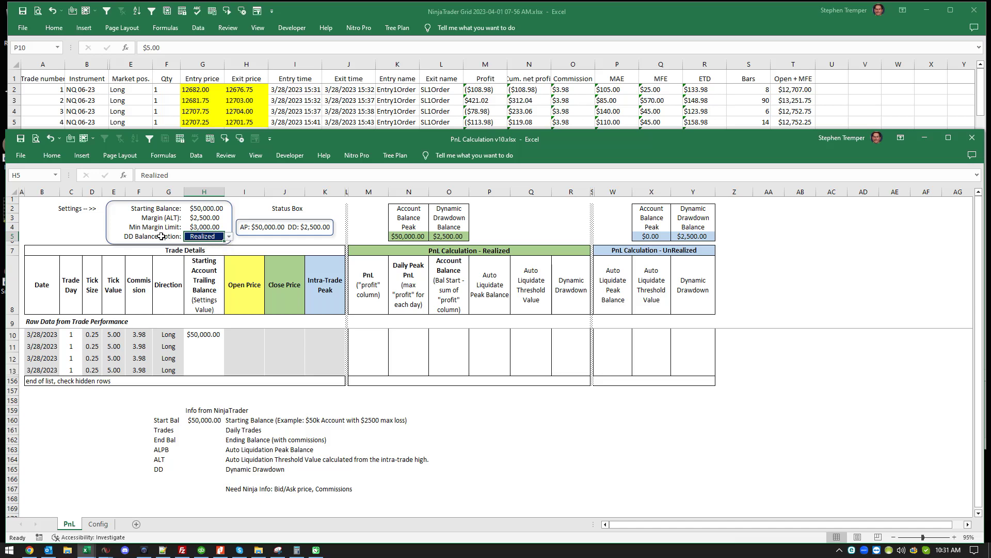
click(203, 210)
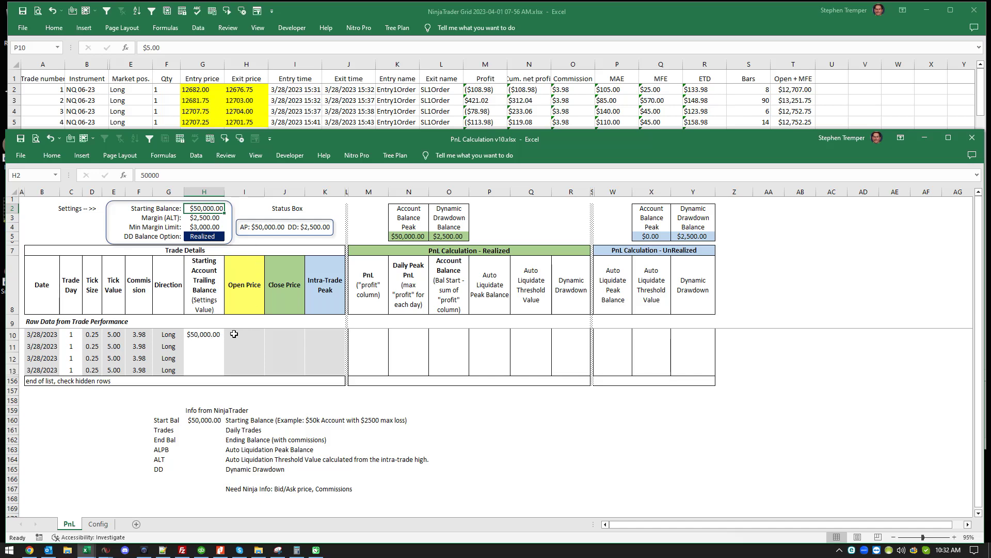
- Enter the first trade's open price 12,682.00 and close price 12,676.75 in I10:J10
click(235, 335)
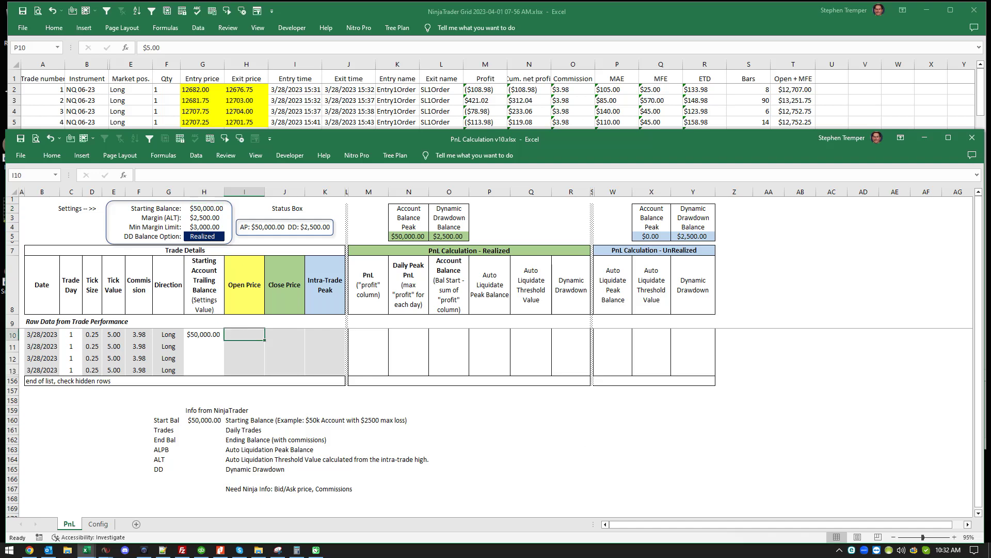
text(12,682)
key(Tab)
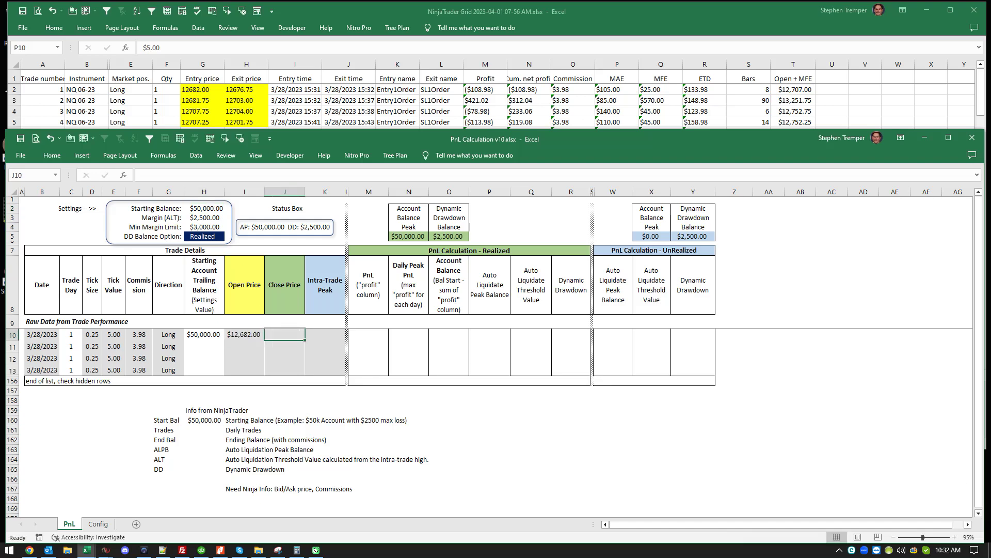
text(12,676.)
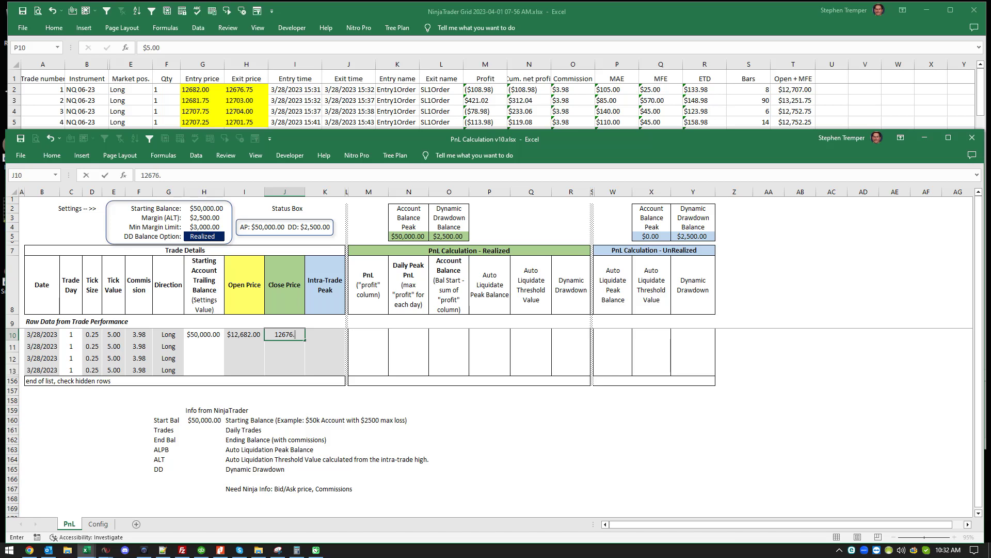
text(75)
key(Tab)
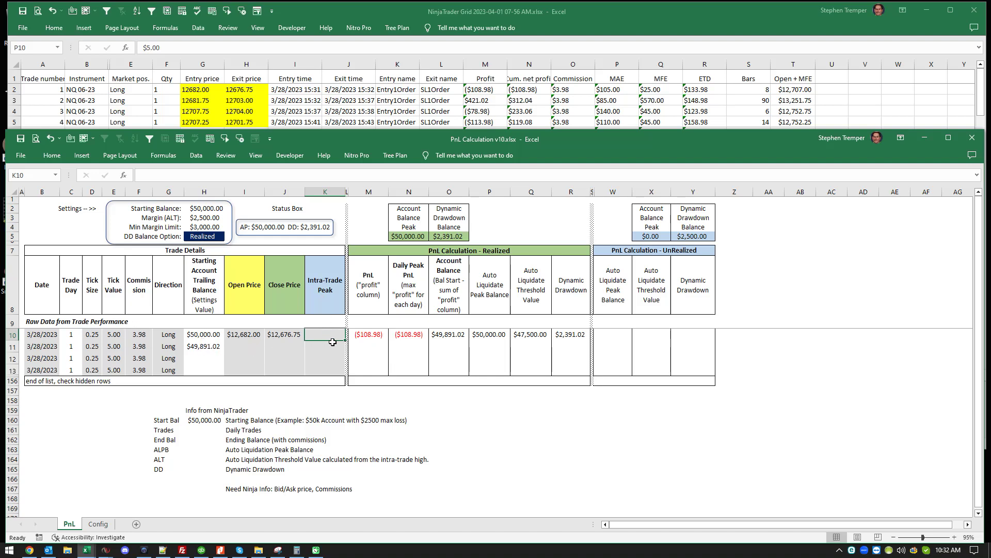
- Enter 12,681.75 as the second trade's open price and 12,703.00 as its close price in row 11
click(246, 344)
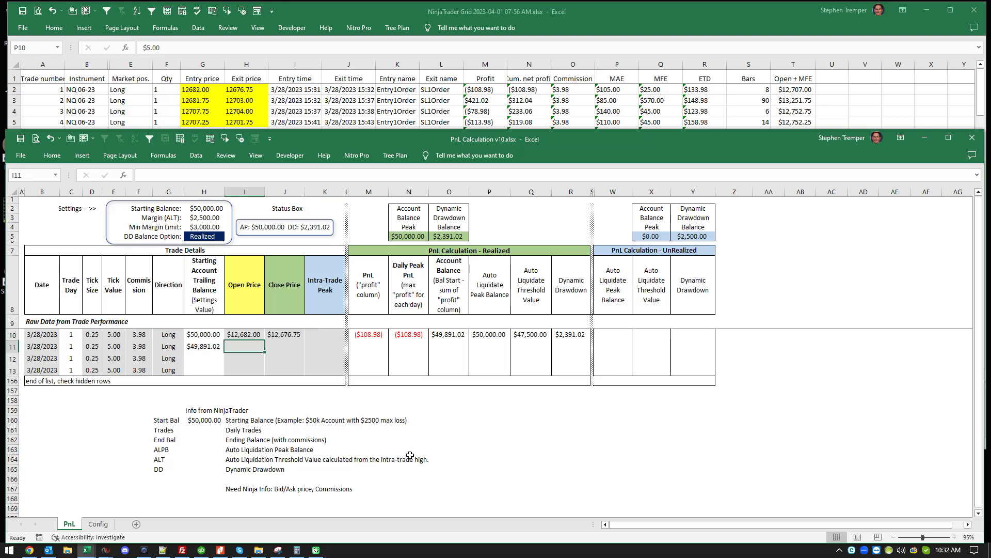
text(12681.785)
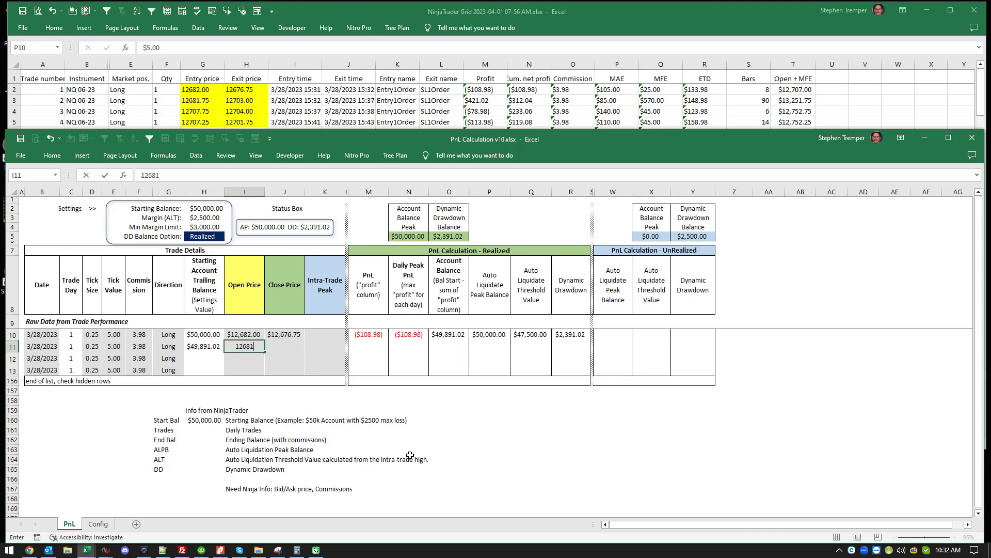
key(BackSpace)
key(BackSpace)
text(5)
key(Tab)
text(12)
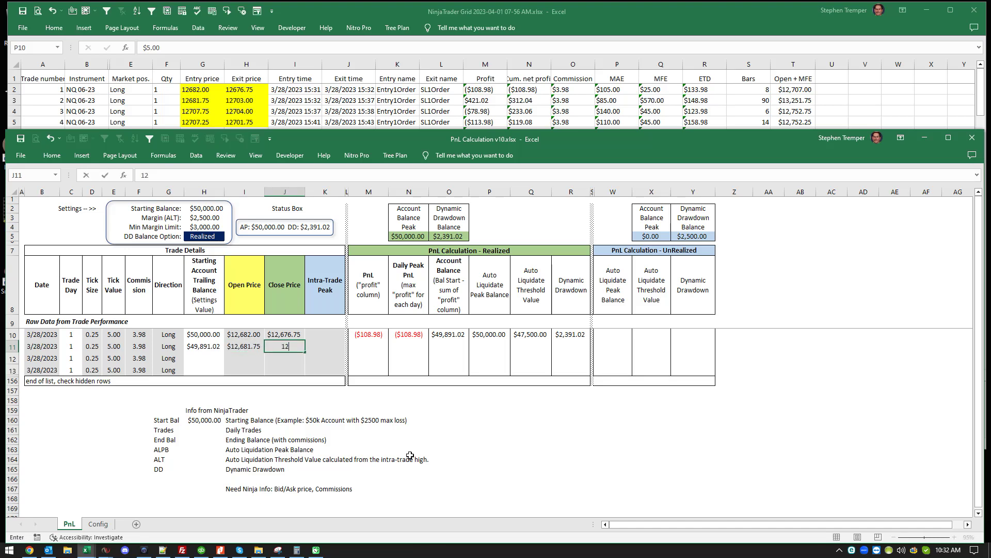
text(,703)
key(Tab)
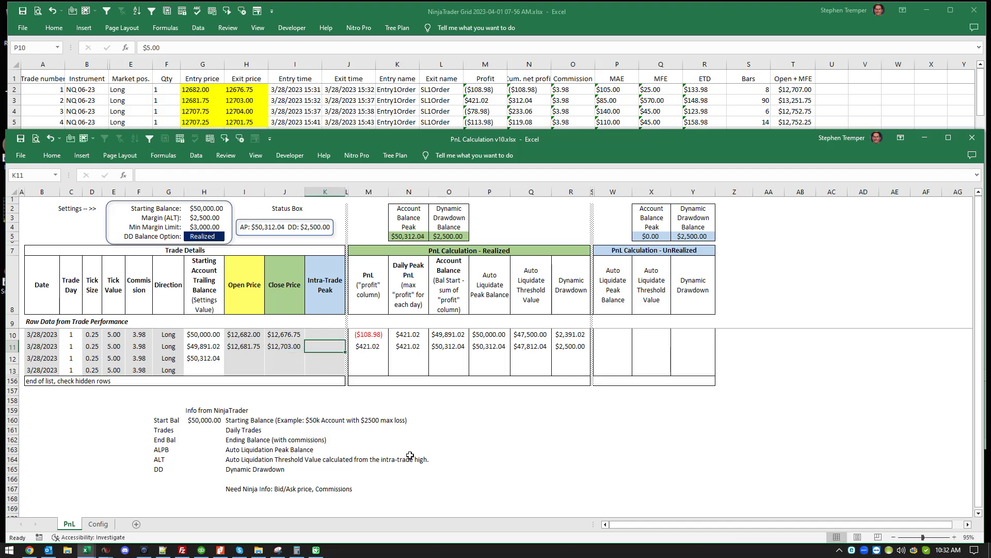
key(Return)
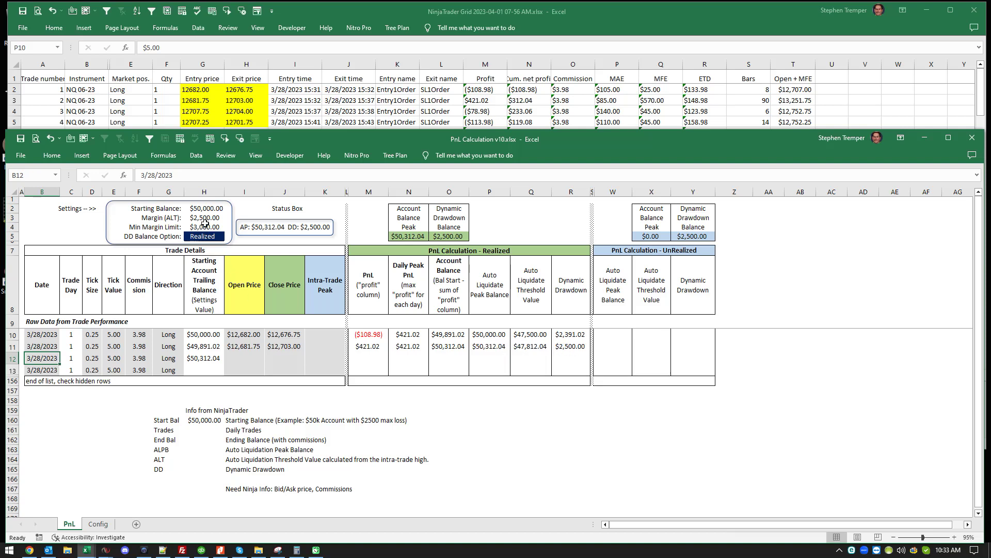
click(243, 357)
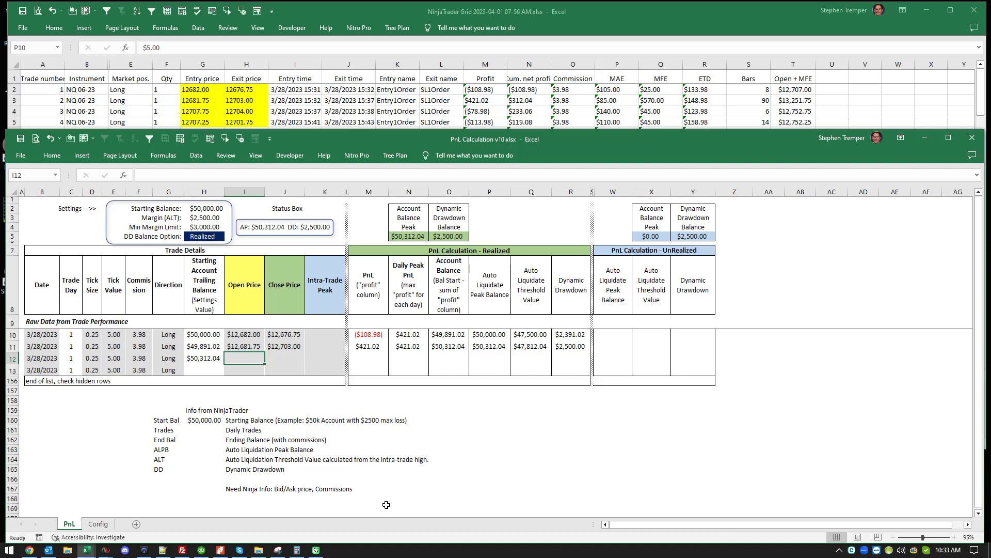
- Enter the third trade's open price 12,707.75 and close price 12,704.00 in I12:J12
text(12,707.75)
key(Tab)
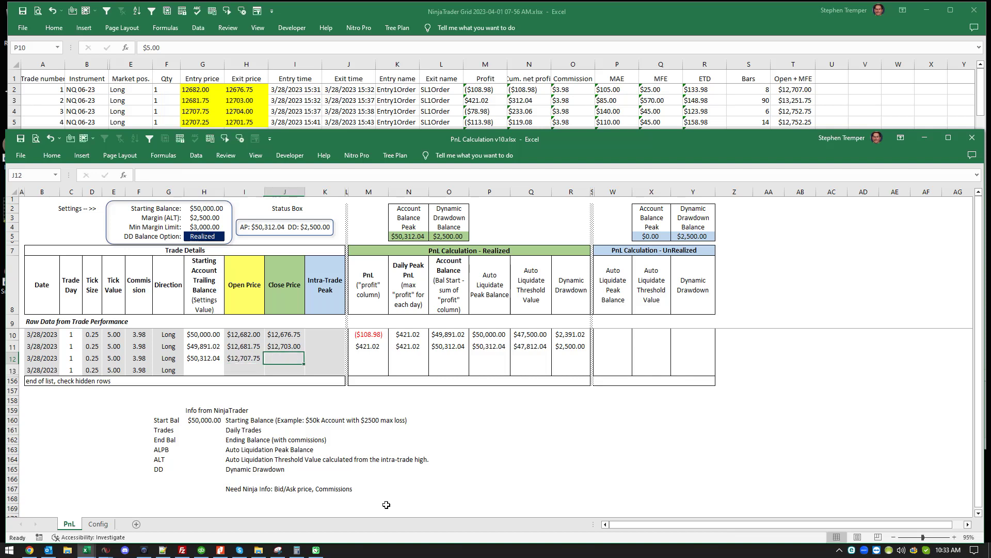
text(12,7)
text(04)
key(Tab)
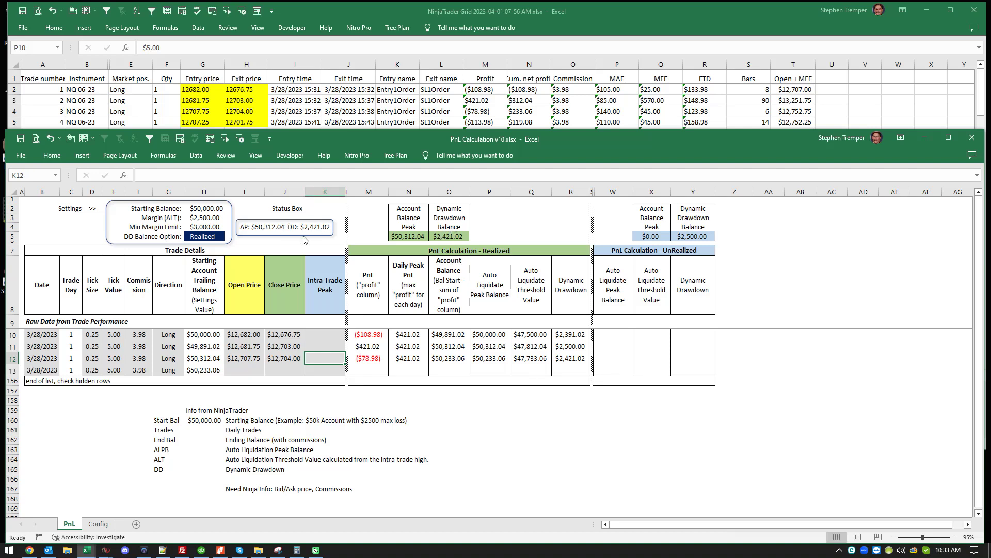
- Enter the fourth trade's open price 12,707.25 and close price 12,701.75 in I13:J13
click(246, 370)
text(12)
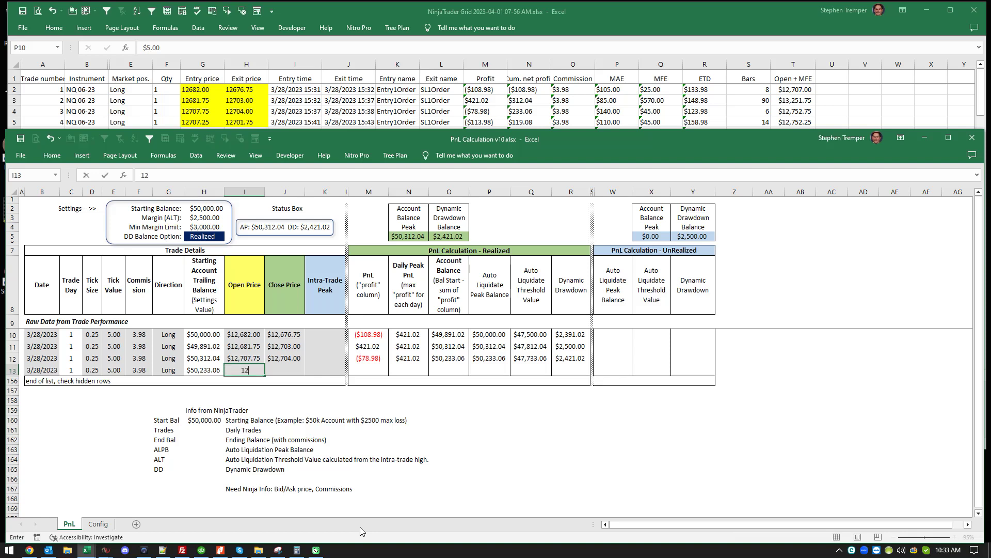
text(,707.25)
key(Tab)
text(12701.75)
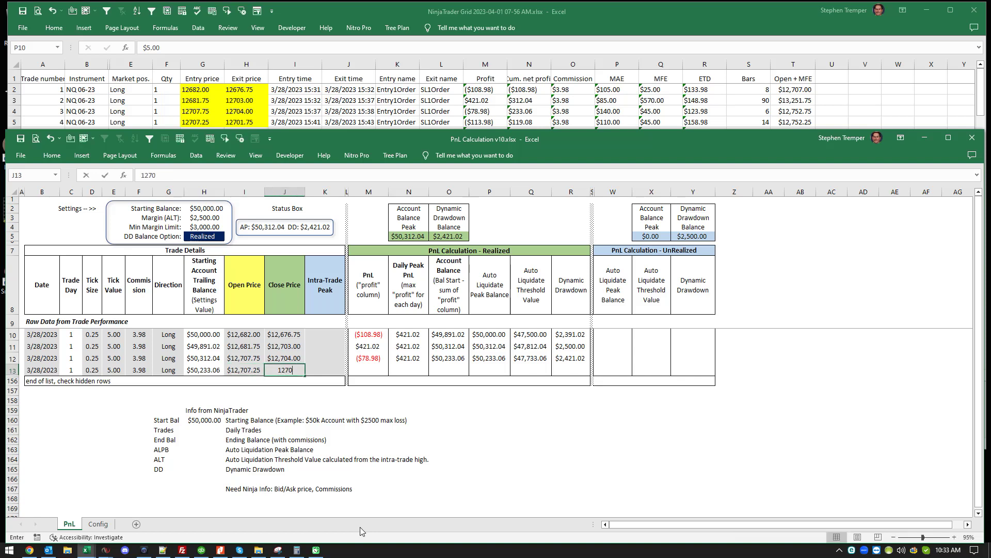
key(Tab)
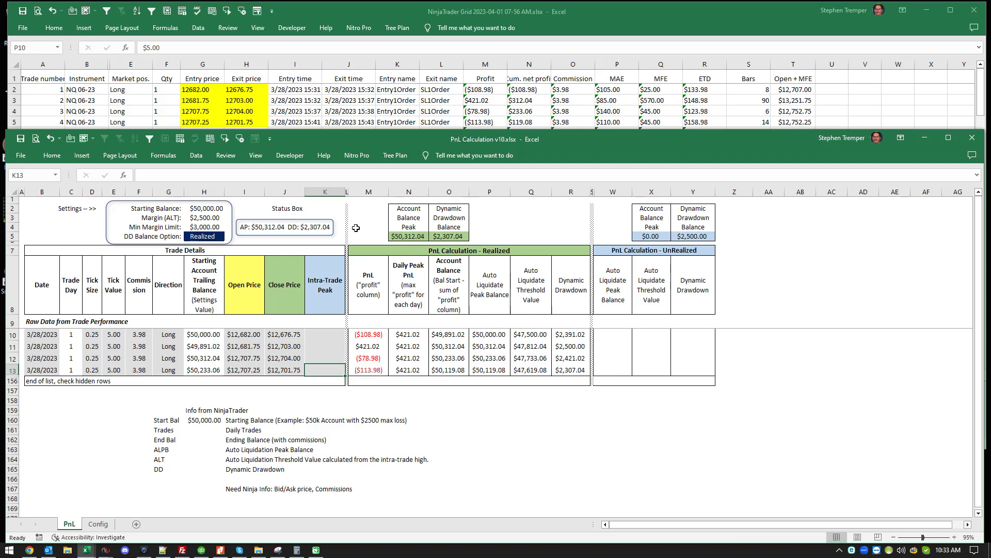
click(221, 237)
- Switch the H5 drawdown balance option to UnRealized and start typing the first trade's peak, 12707
click(228, 236)
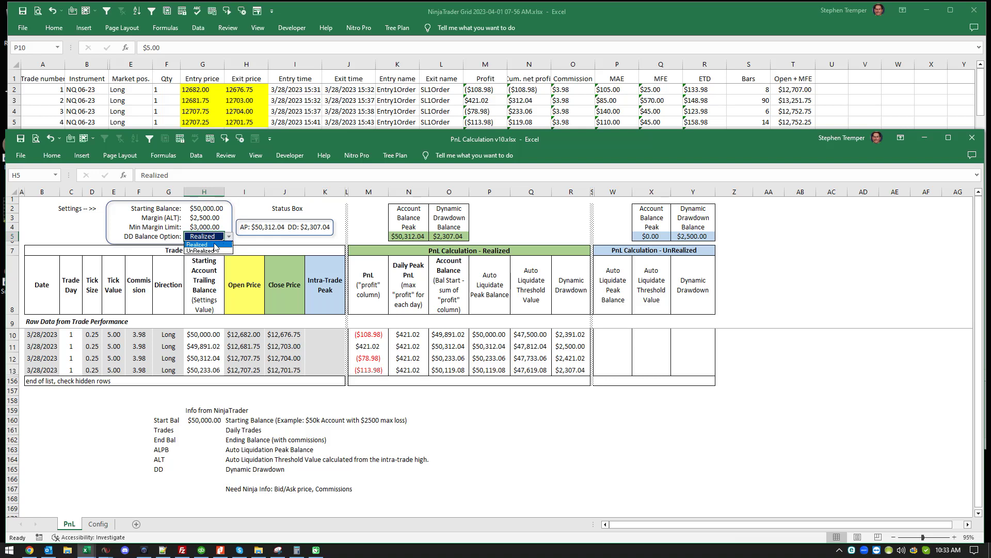
click(217, 250)
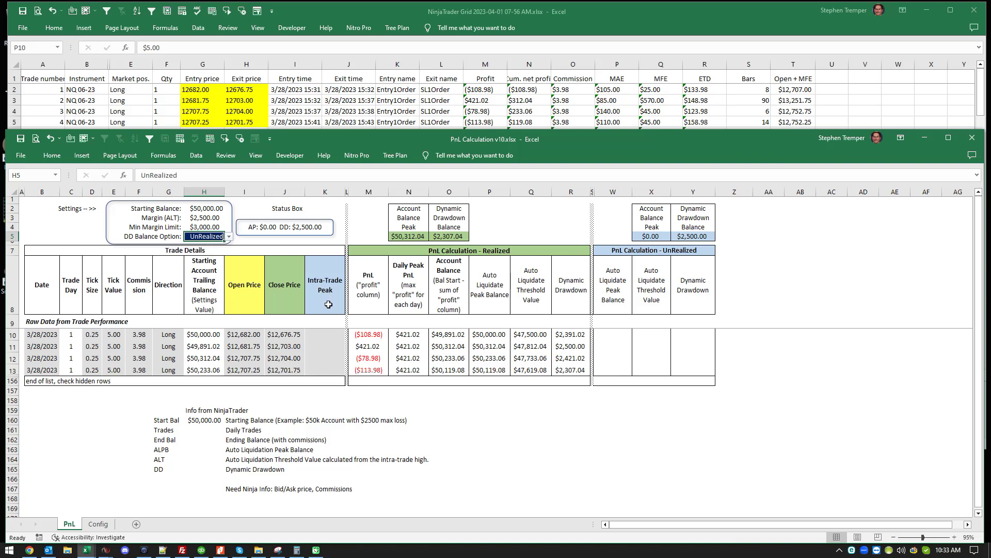
click(329, 333)
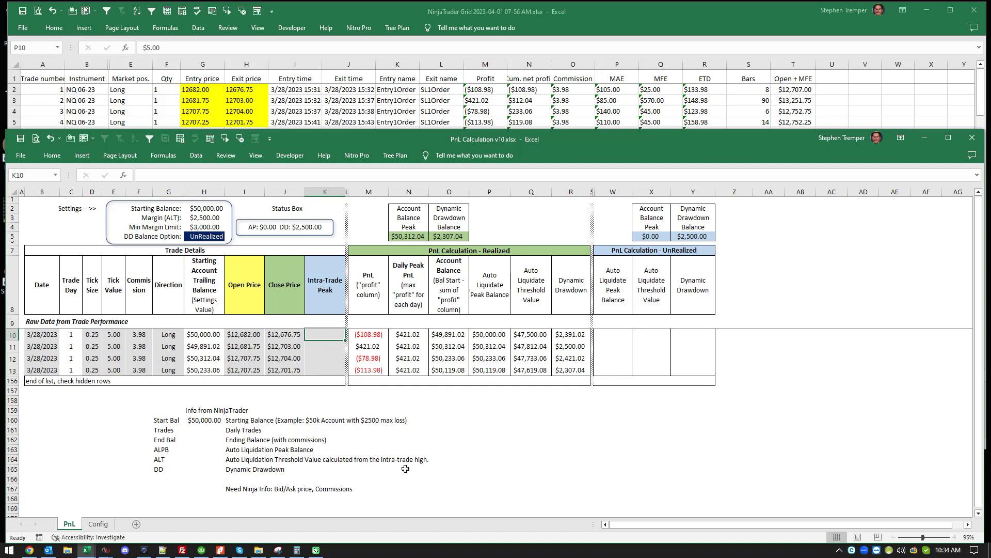
text(12707)
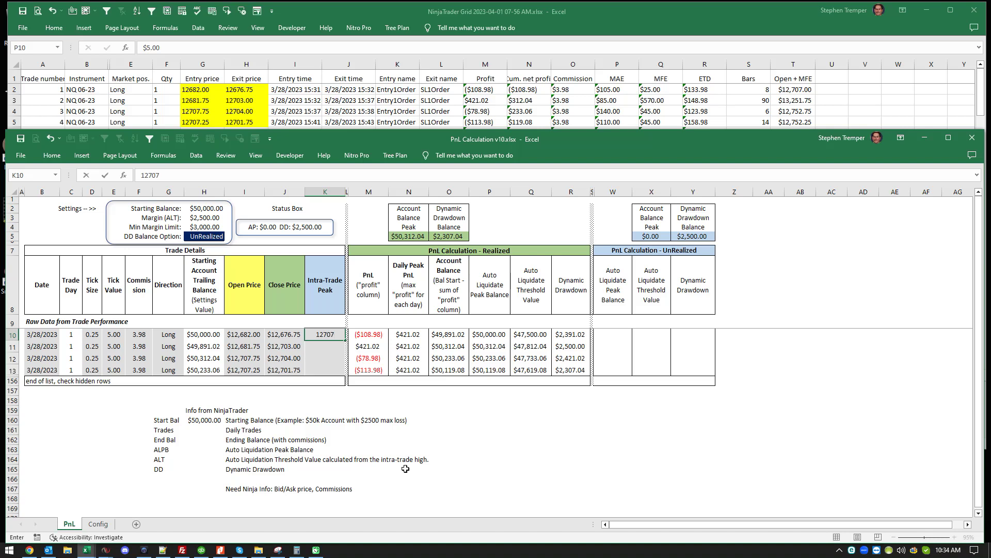
- Commit 12,707.00 as the first trade's intra-trade peak and compare it with the open and close prices
key(Return)
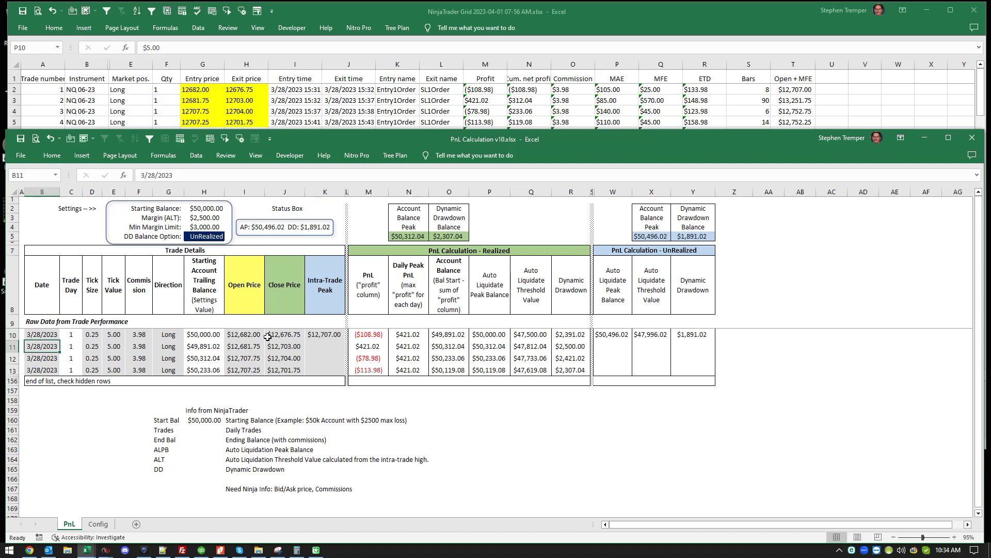
click(242, 336)
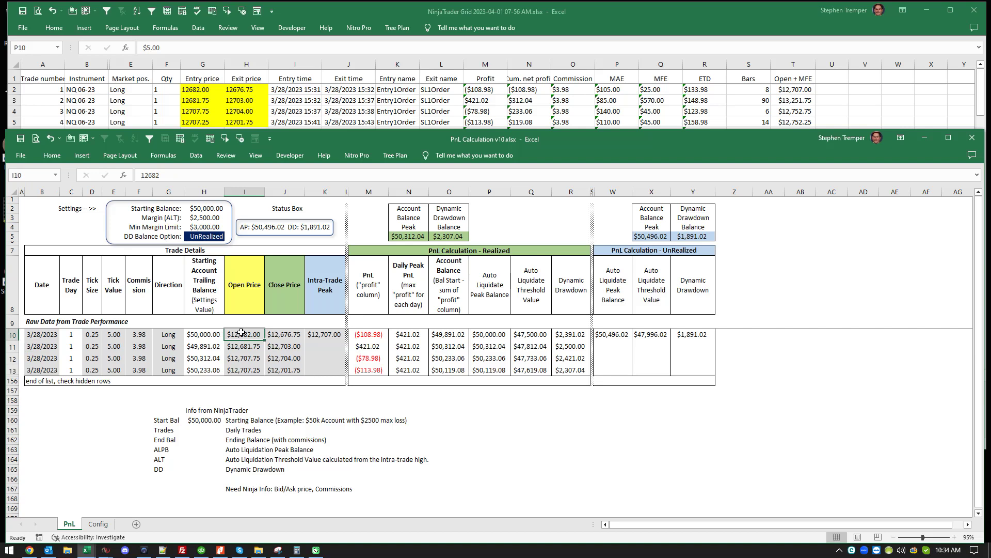
click(322, 335)
click(281, 335)
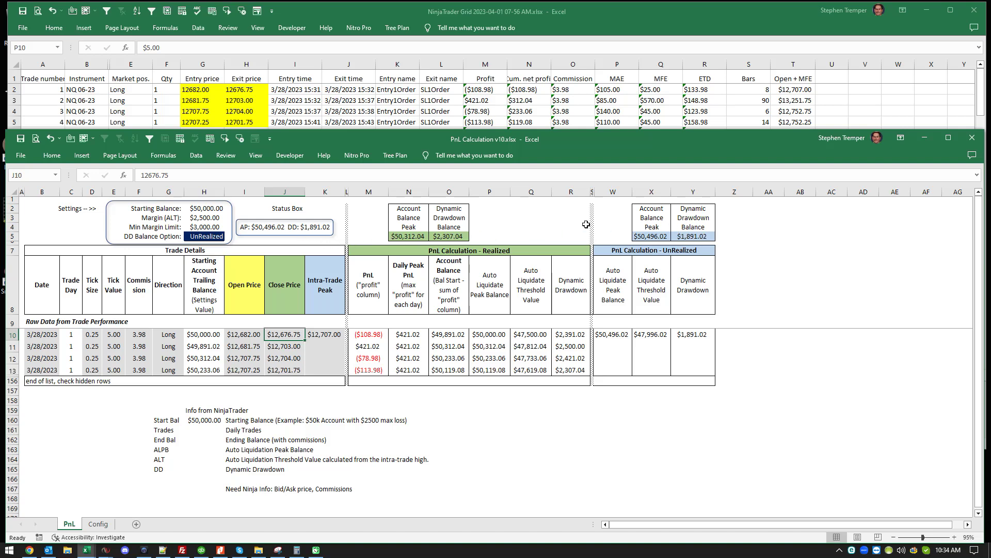
click(316, 346)
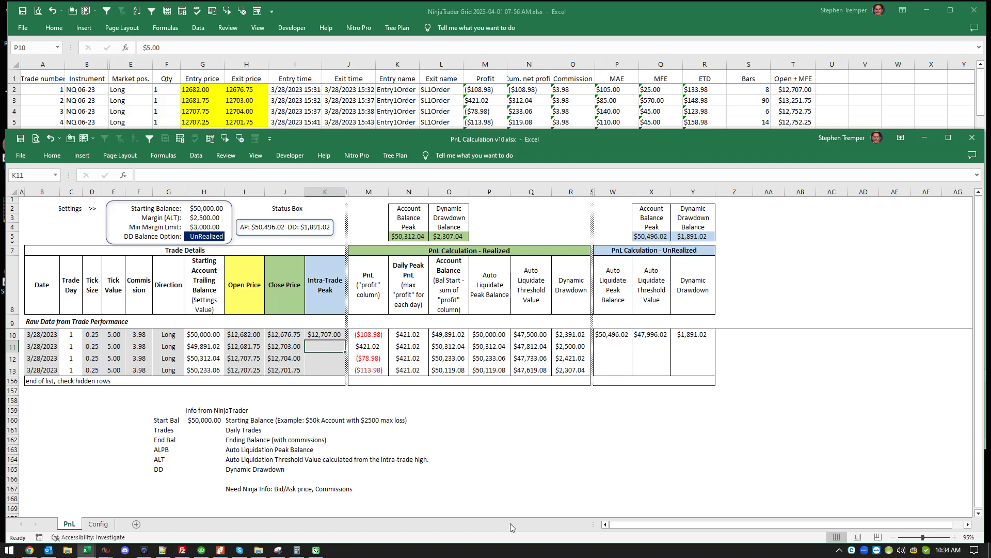
- Enter intra-trade peaks for the second trade (13,251.75) and the third trade in K11:K12
text(1)
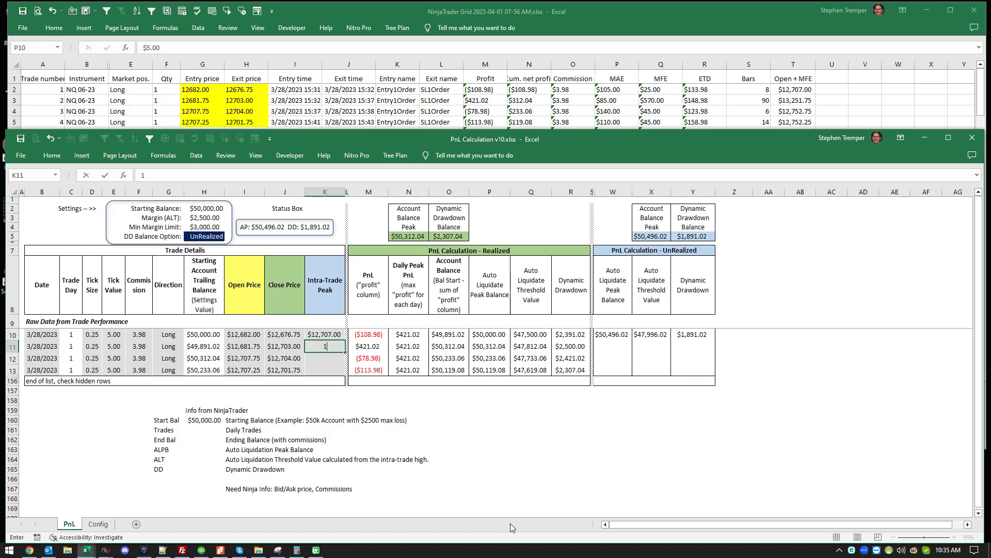
text(3251.75)
key(Return)
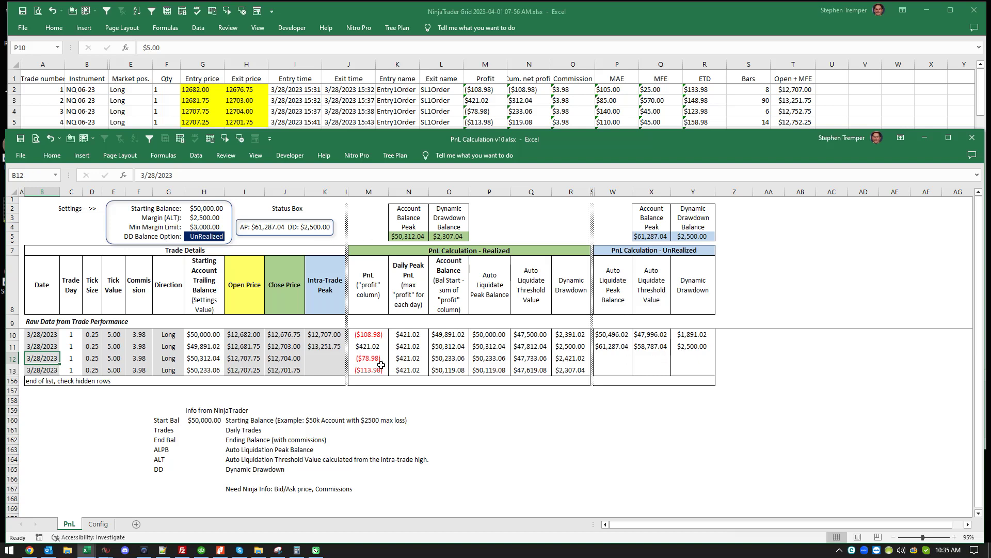
click(325, 358)
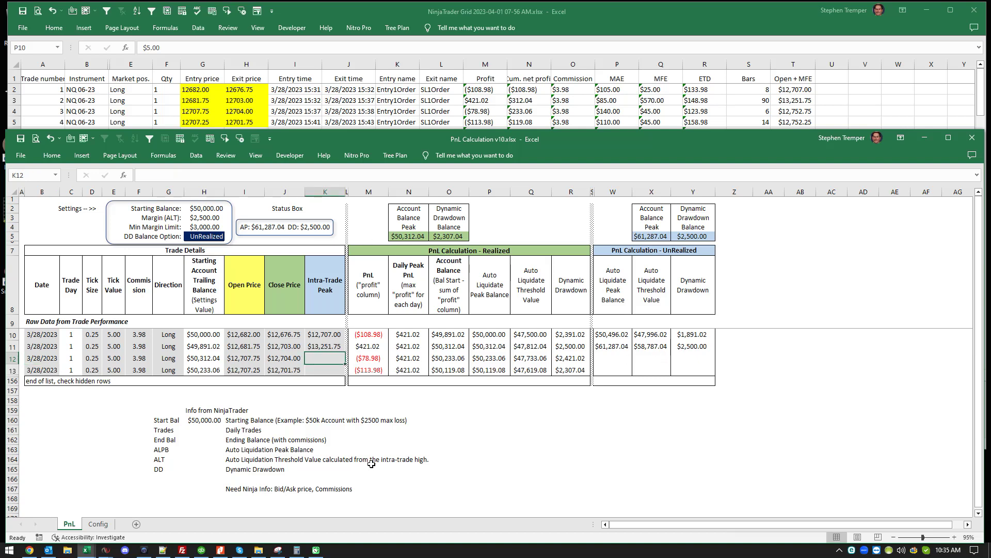
text(12)
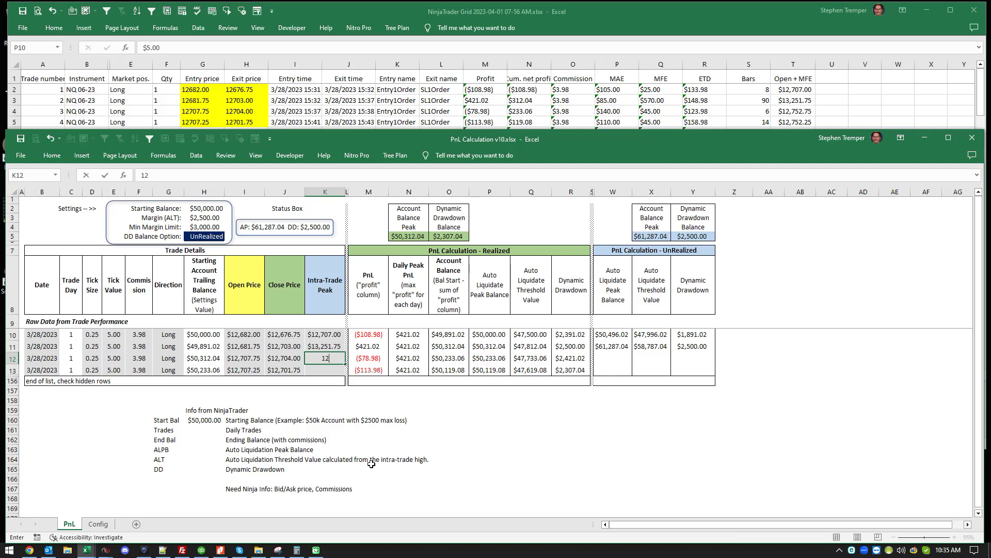
text(782)
key(BackSpace)
key(BackSpace)
text(52.75)
key(Return)
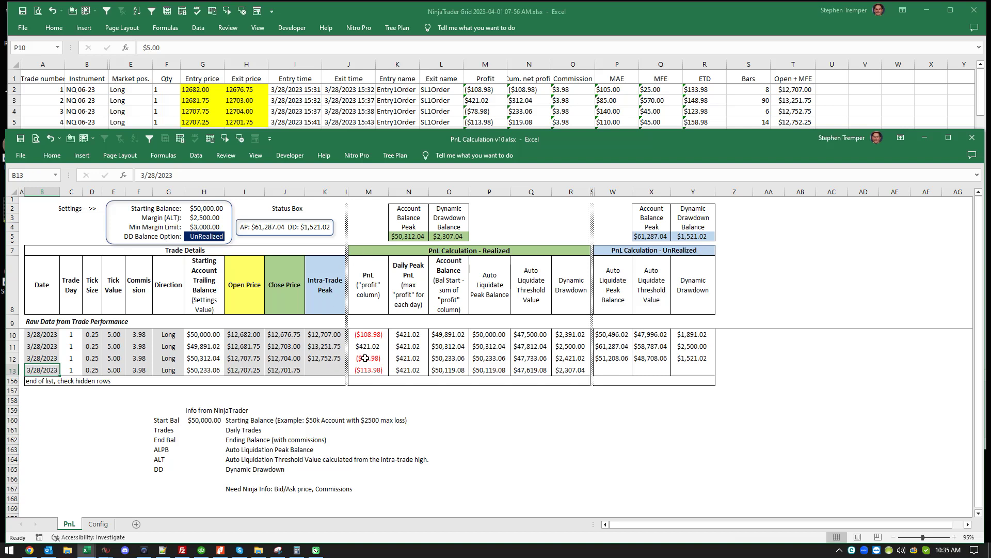
- Check the third trade's peak and enter 12,752.25 as the fourth trade's intra-trade peak
click(324, 358)
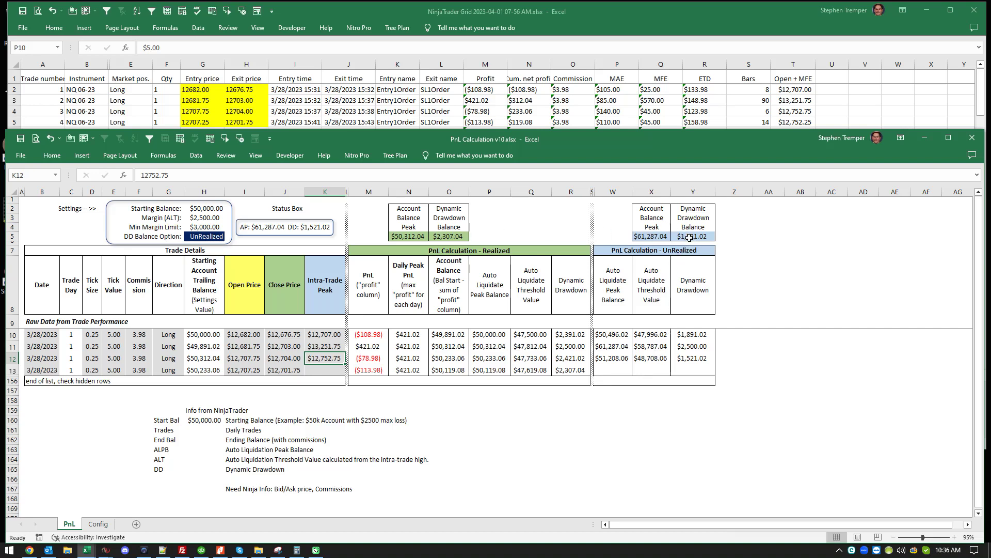
click(330, 372)
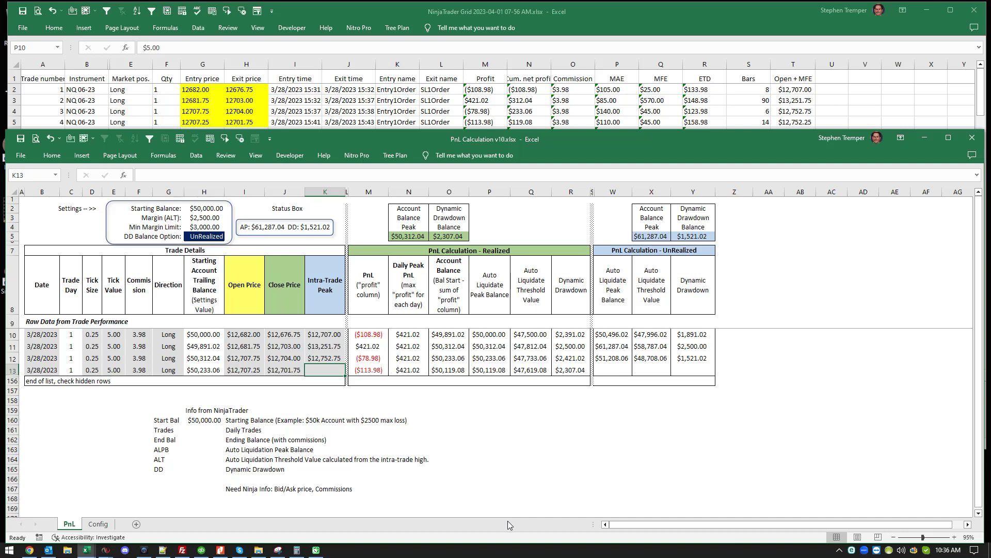
text(12)
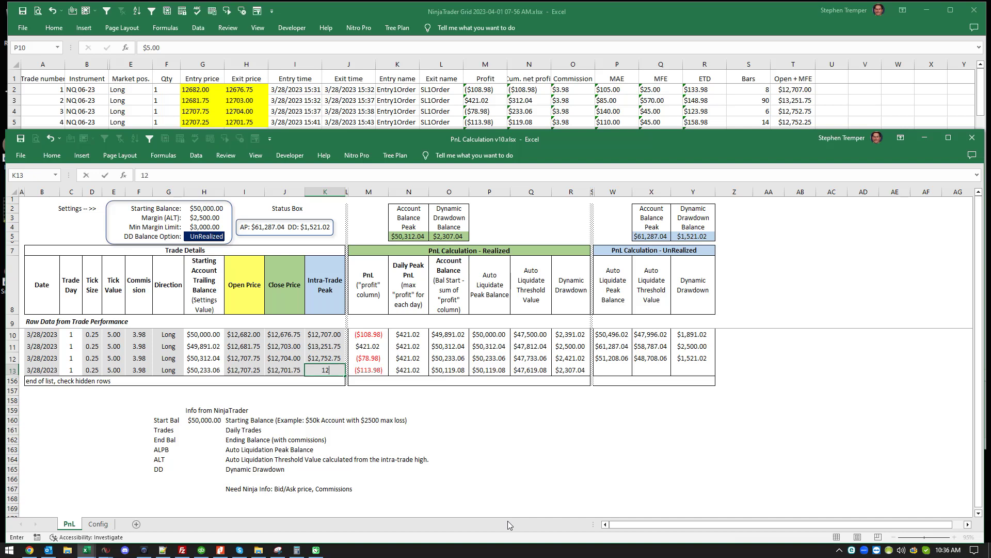
text(,752.25)
key(Return)
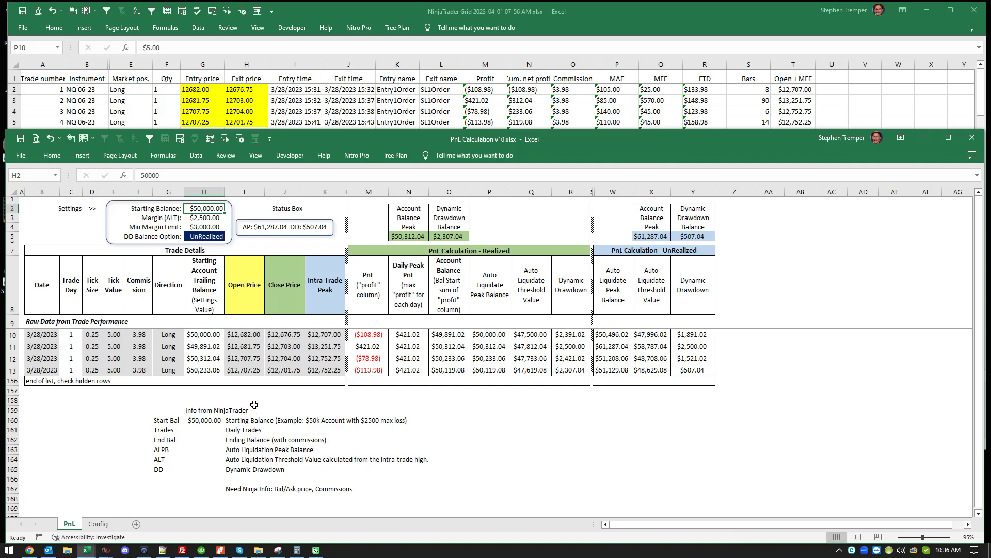
- Select the Direction entry in G11 on the completed PnL sheet
click(169, 346)
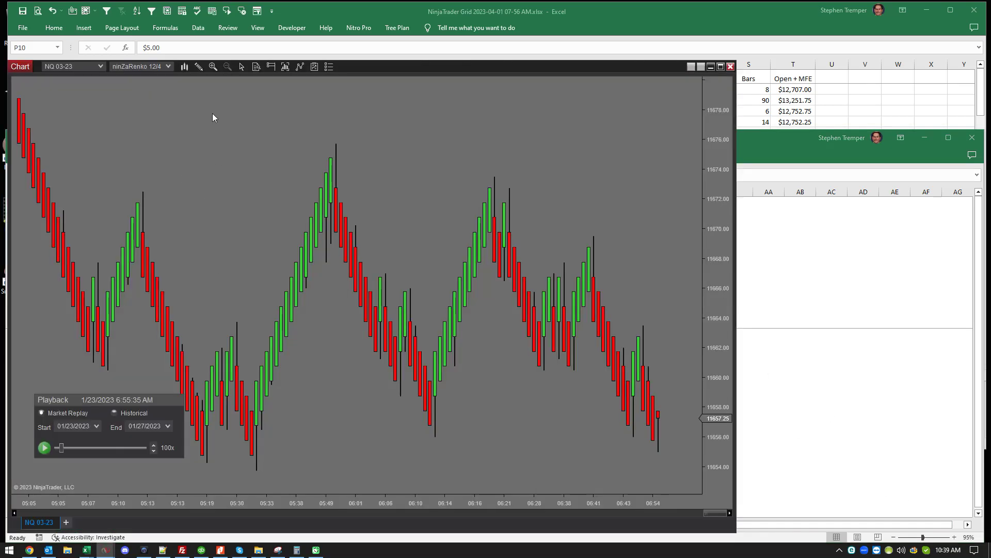
- Place a TREMPER.com StatusBox from the drawing tools onto the NQ 03-23 chart
click(199, 67)
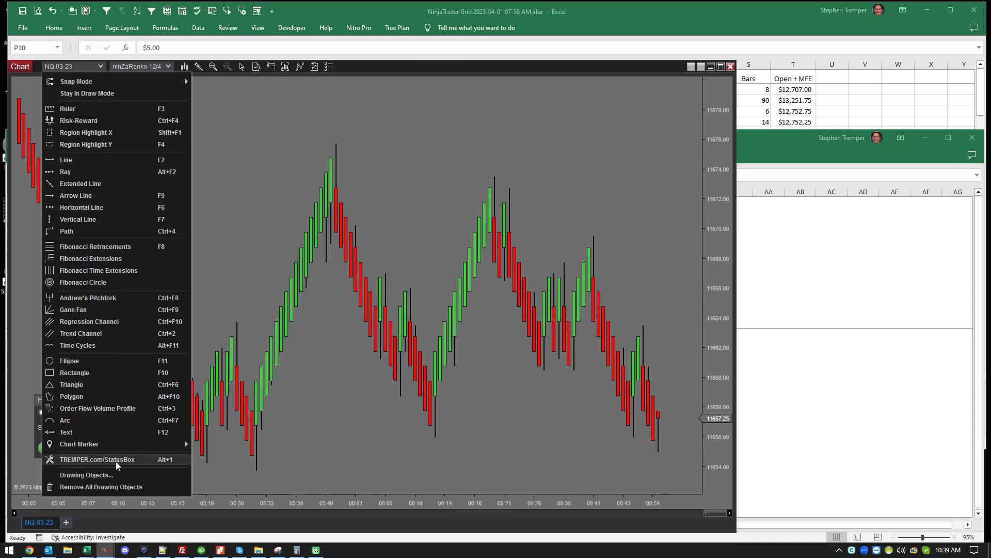
click(82, 461)
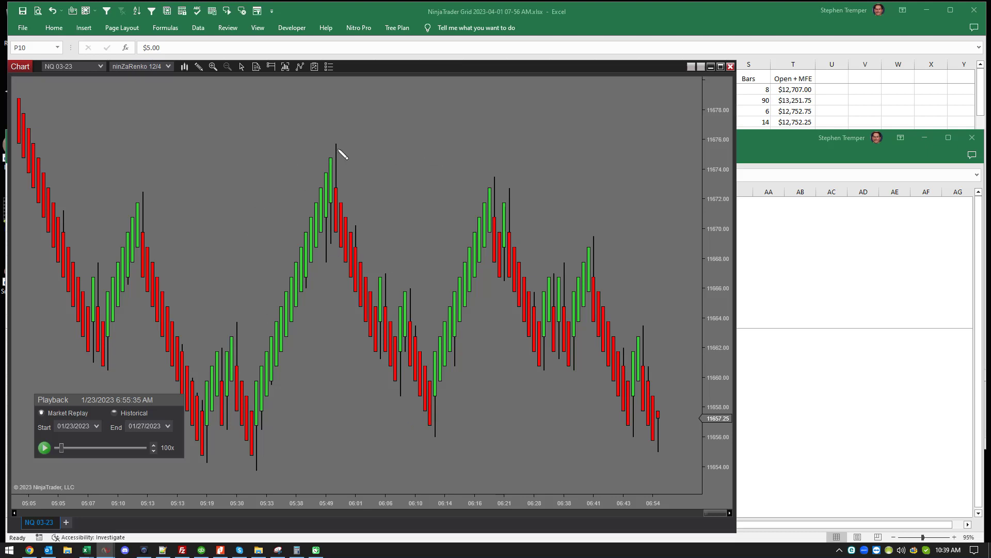
click(557, 454)
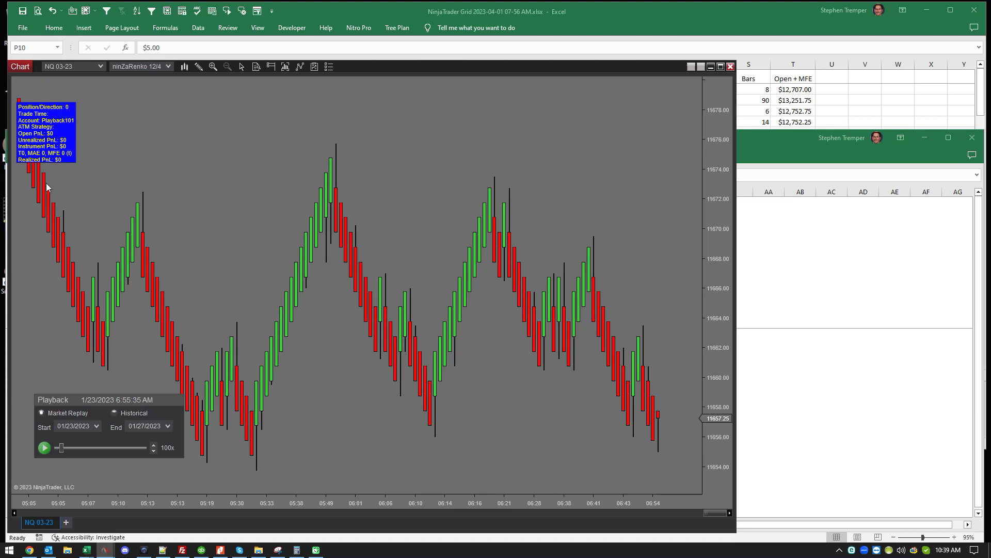
double_click(73, 107)
drag(307, 158, 209, 90)
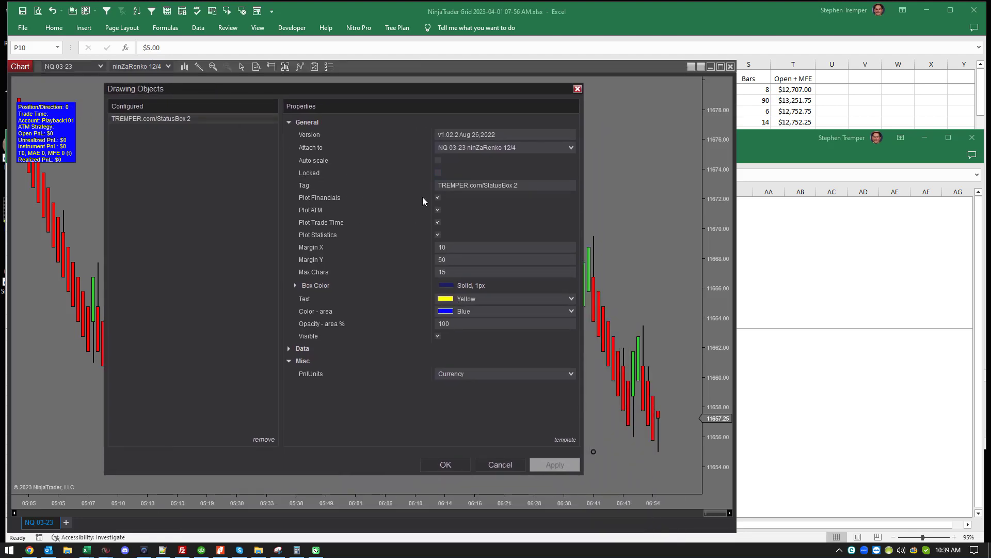
click(440, 199)
click(570, 466)
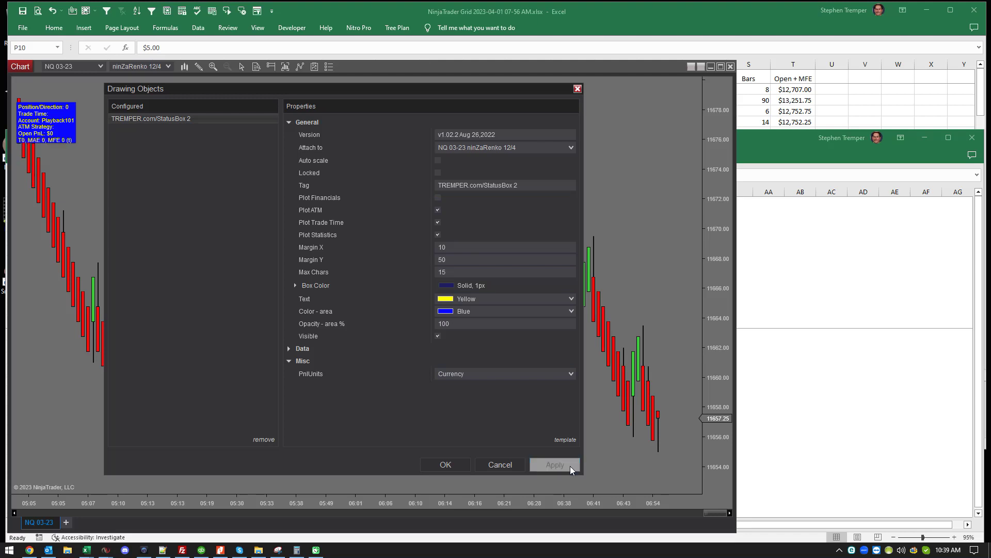
click(438, 210)
click(439, 224)
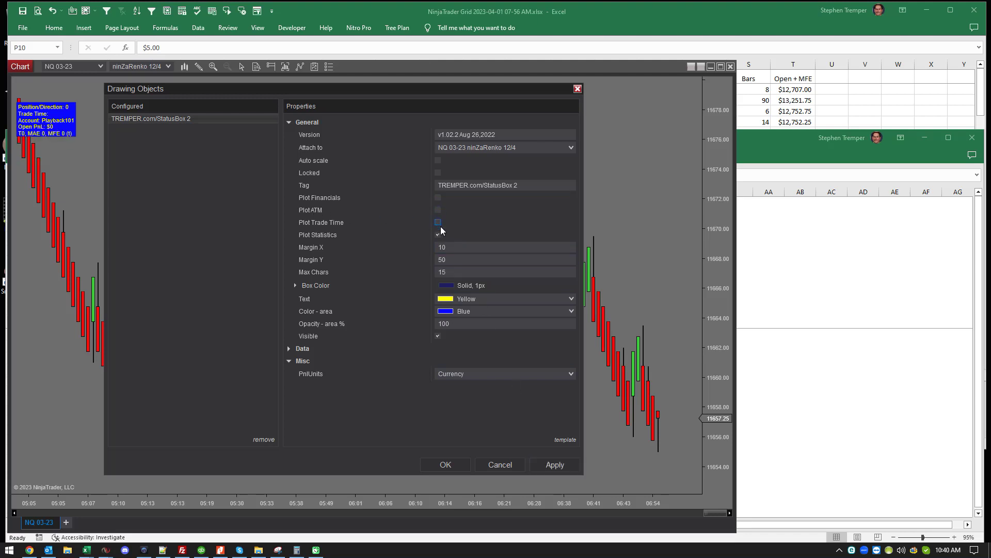
click(554, 463)
click(445, 464)
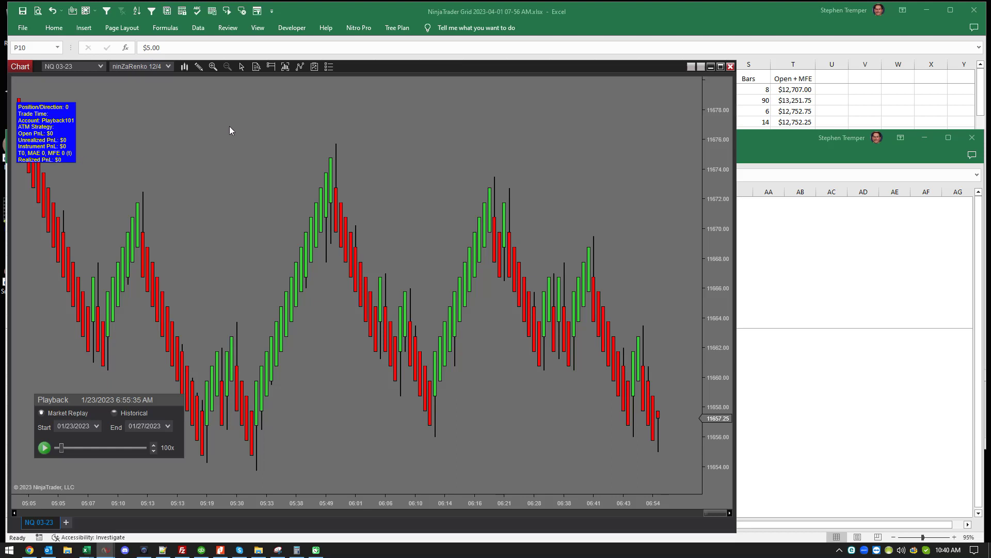
click(261, 122)
- Finish the arrow at the status box, start the replay, and place a sell limit at 11668.75
click(83, 145)
click(85, 151)
click(45, 448)
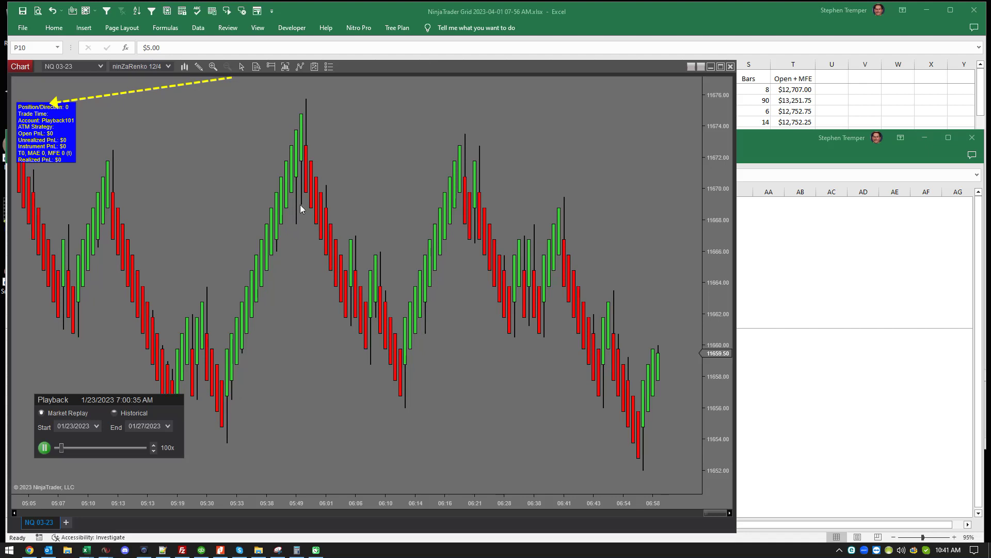
right_click(614, 205)
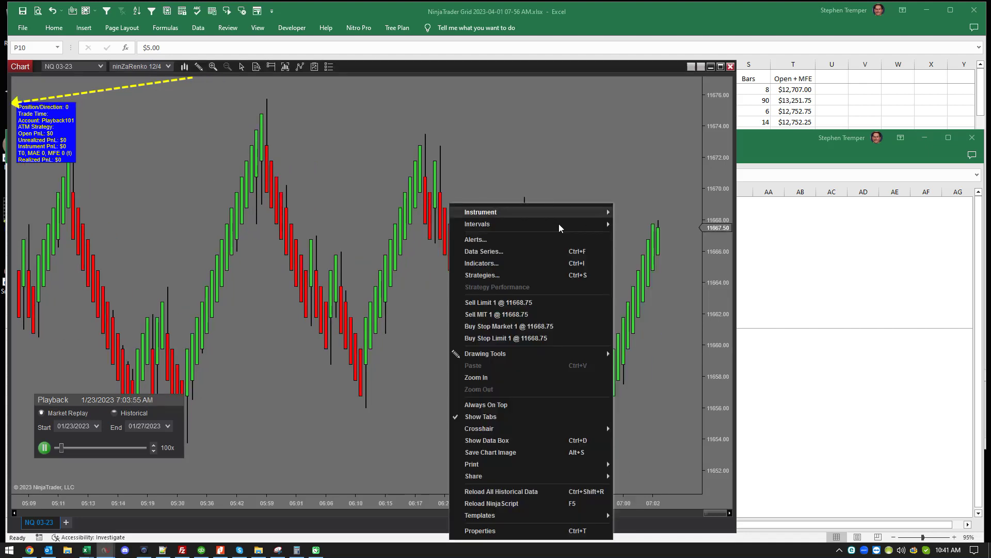
click(484, 301)
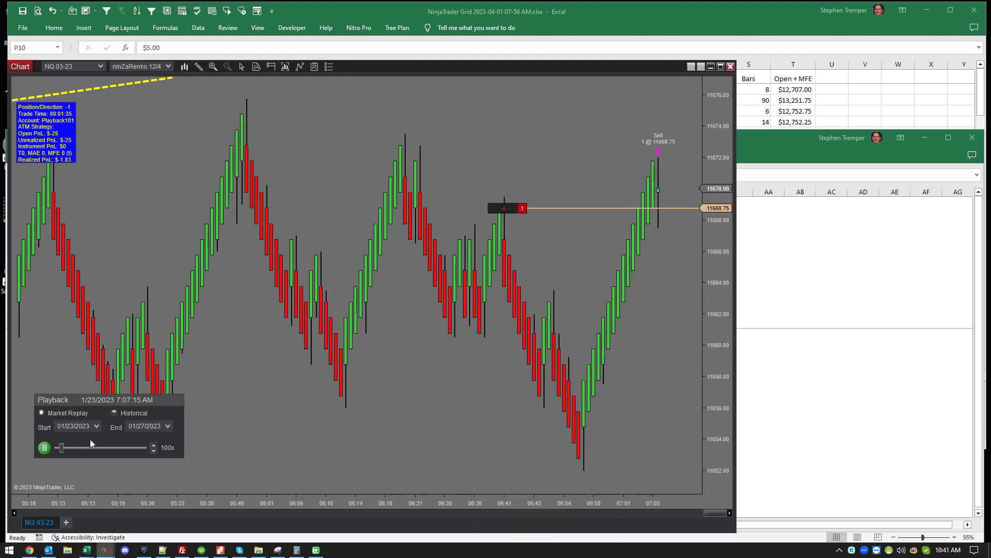
- Show the Chart Trader panel and close the short position at 11669.00
right_click(590, 140)
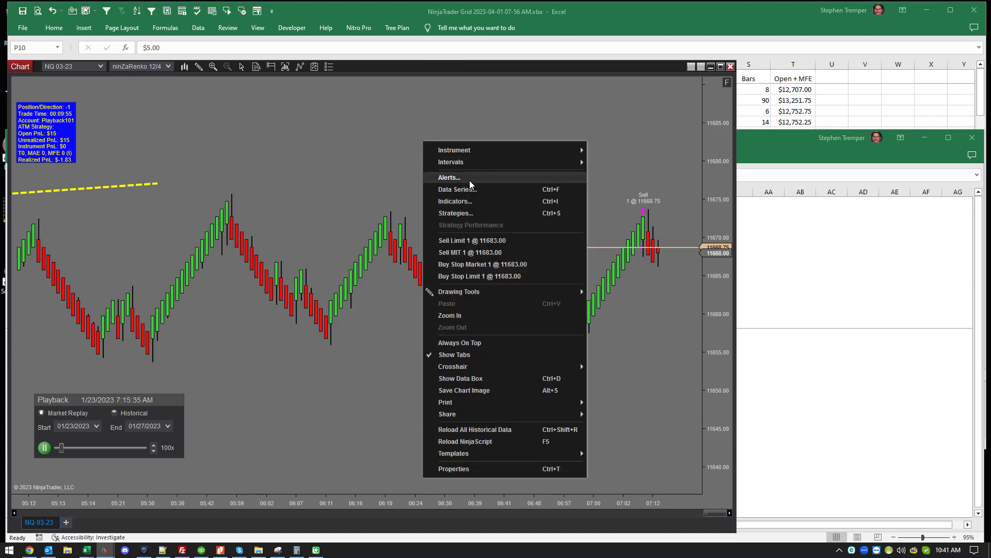
click(339, 208)
click(271, 67)
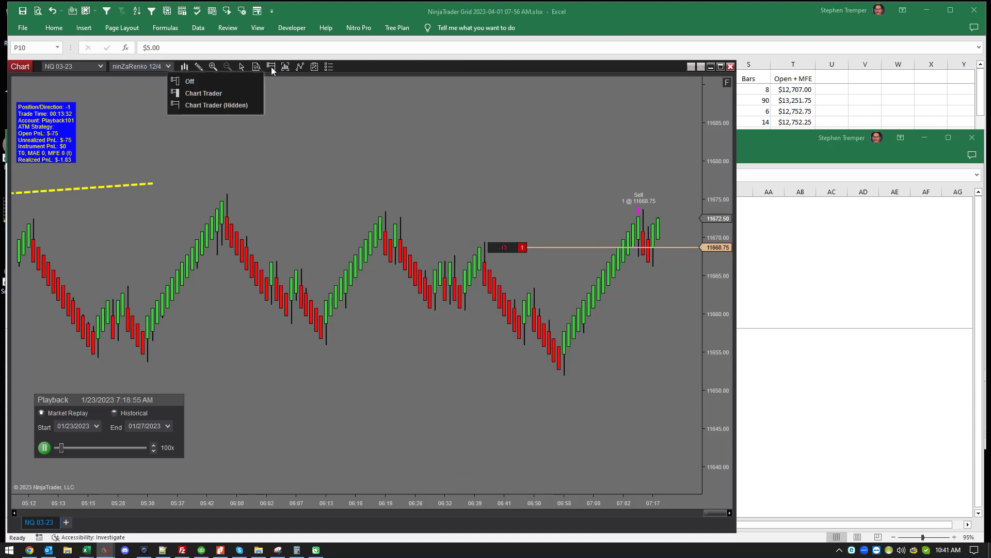
click(224, 93)
click(716, 135)
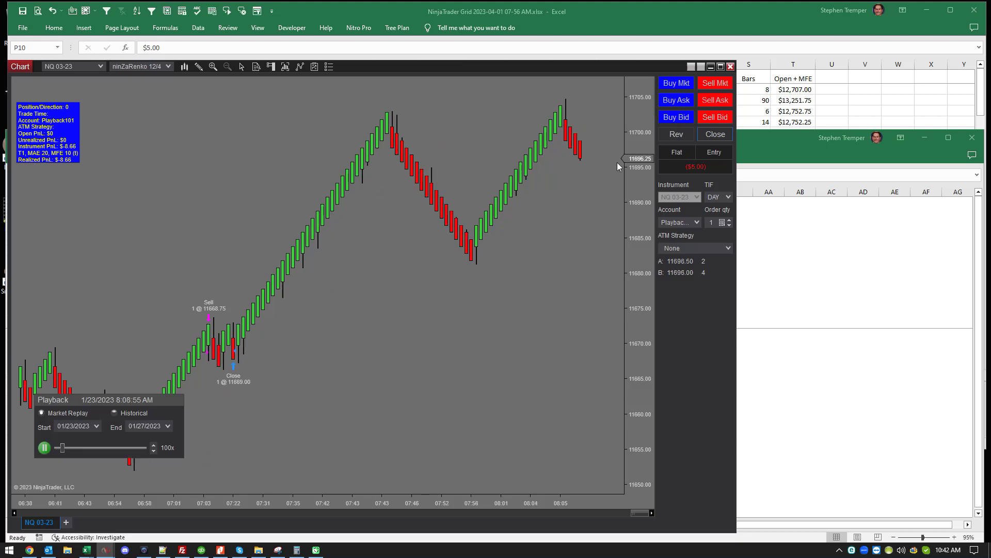
- Buy one contract at market at 11702.25, then close it at 11698.25 to go flat
click(677, 84)
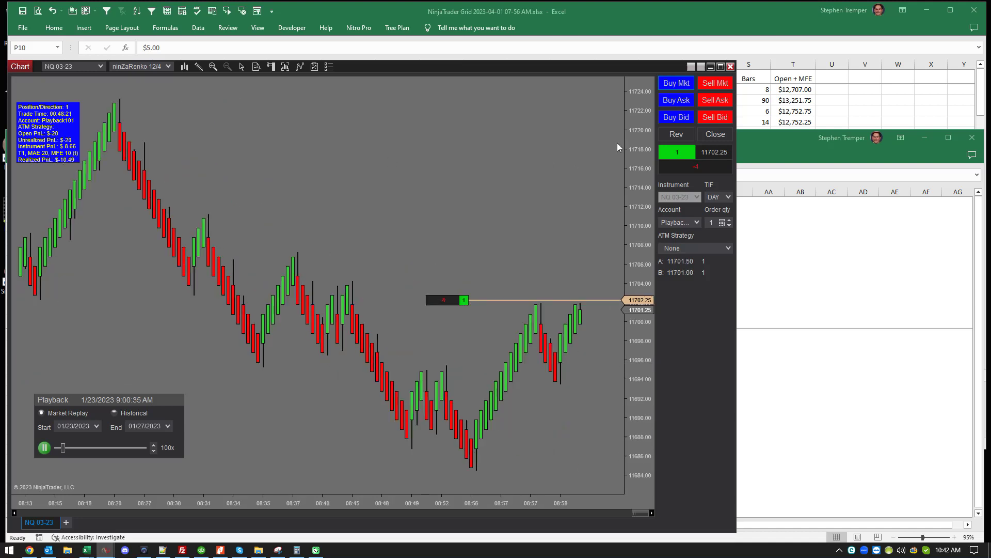
click(716, 135)
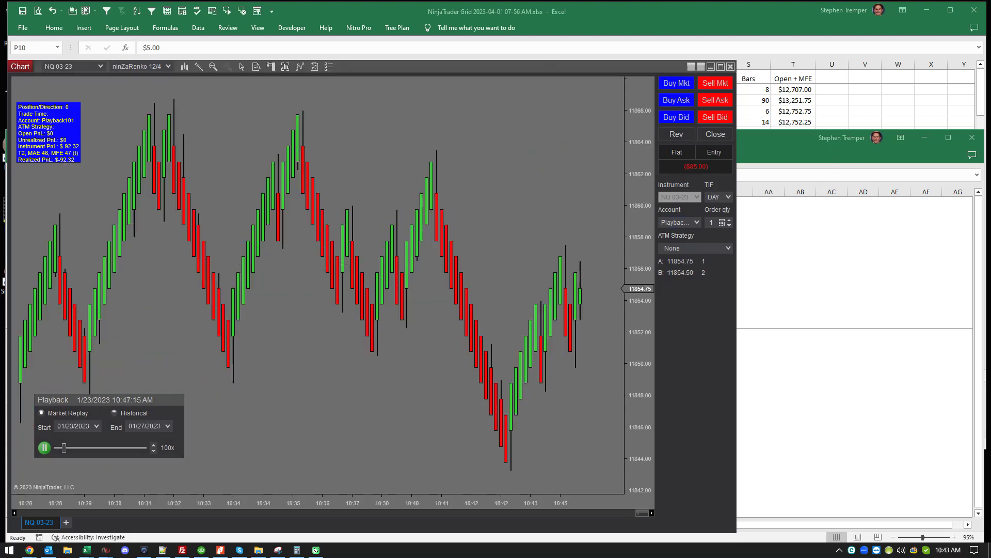
- Bring the TREMPER.com browser forward and go to the Status Box page under Tools
key(alt+Tab)
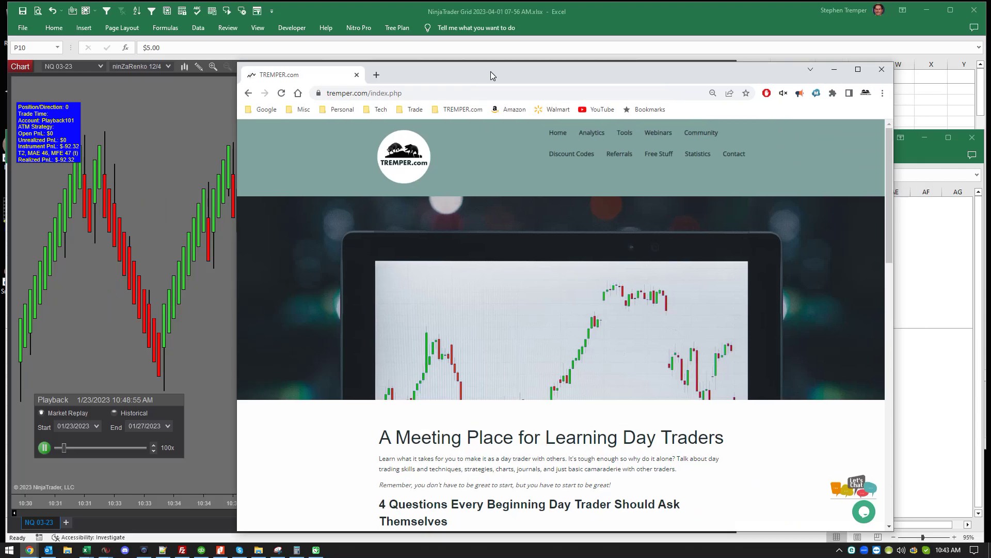
drag(491, 71, 495, 42)
click(628, 106)
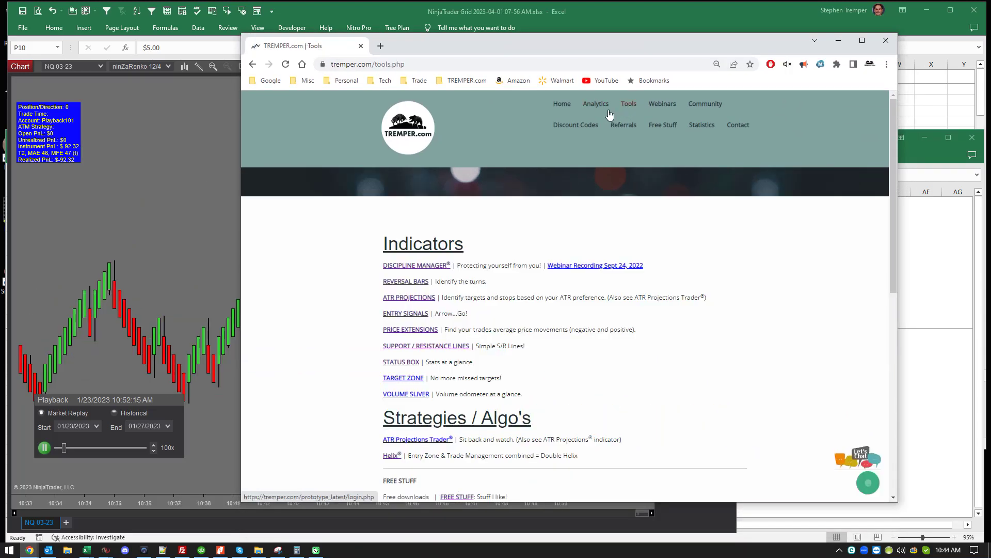
click(401, 363)
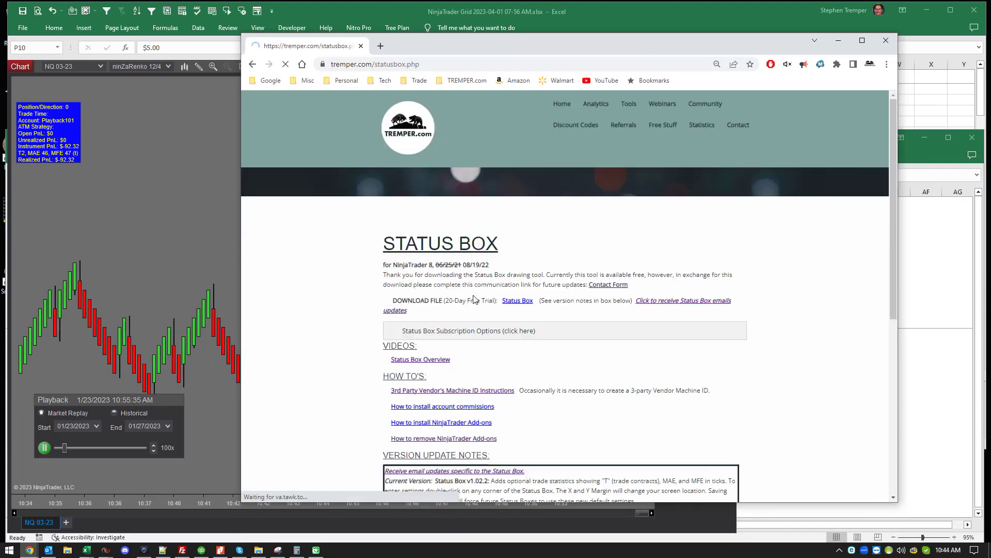
- Look over the Status Box download page, then close it to return to the NinjaTrader chart
scroll(604, 248, down, 2)
scroll(612, 340, down, 1)
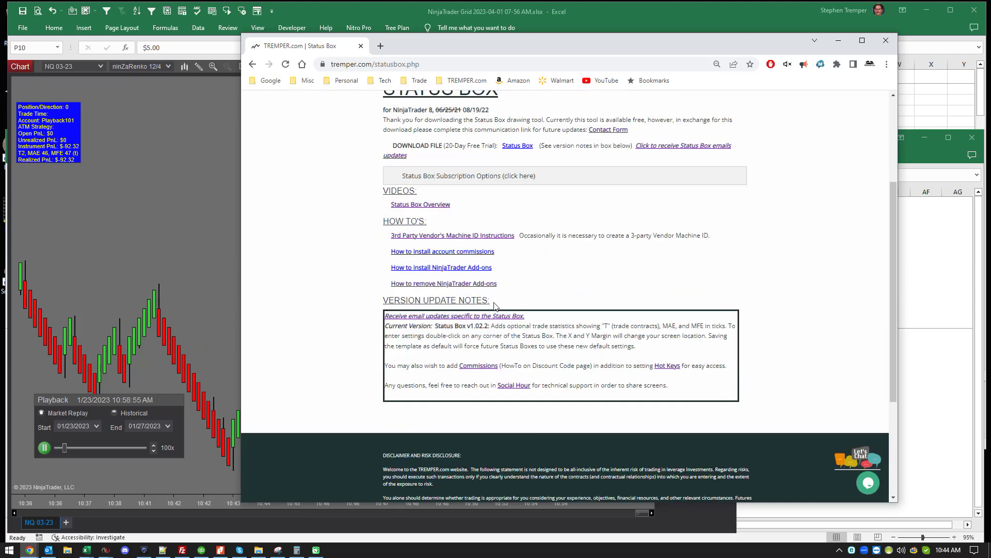
scroll(486, 218, up, 1)
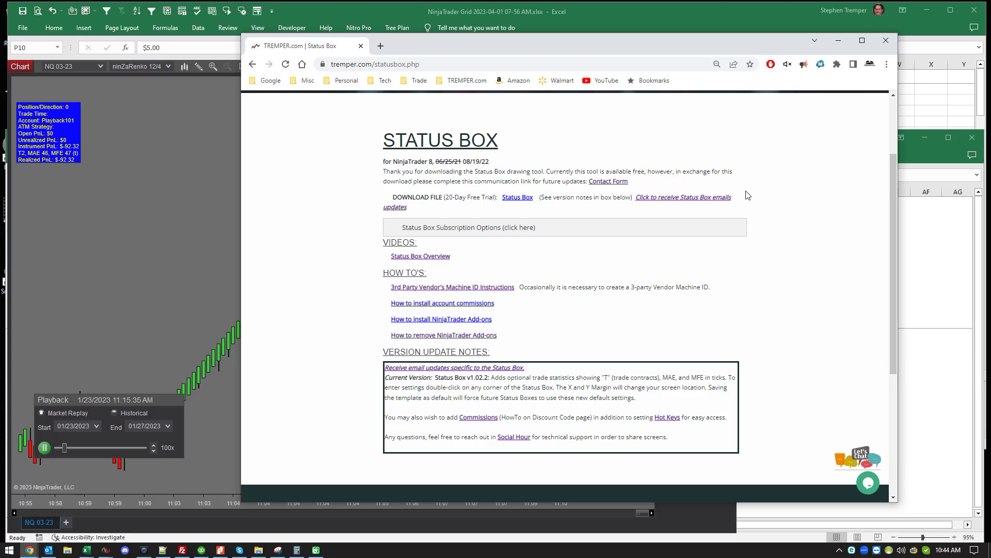
key(ctrl+w)
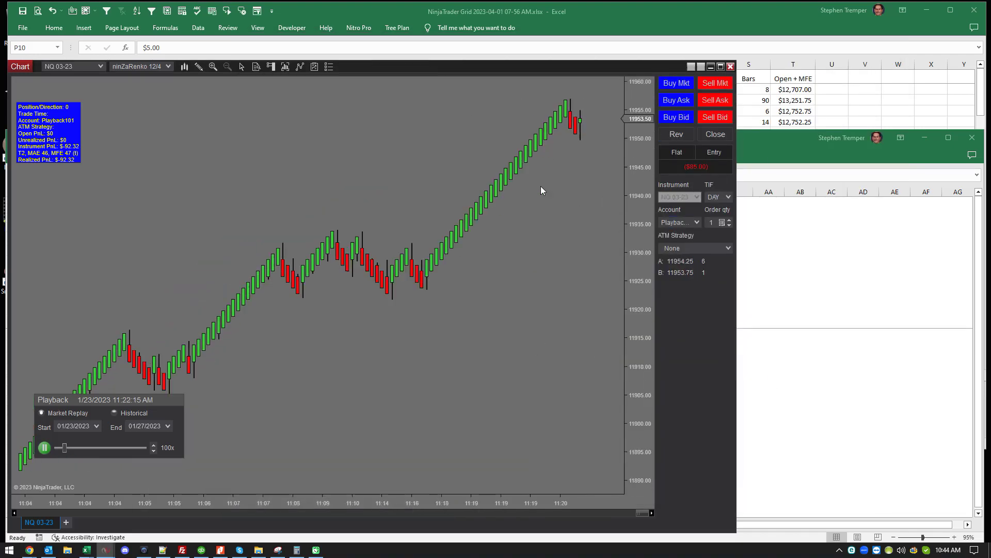
- Minimize the NinjaTrader chart and Playback windows to reveal the PnL Calculation sheet, then go to the margin setting in H3
click(710, 67)
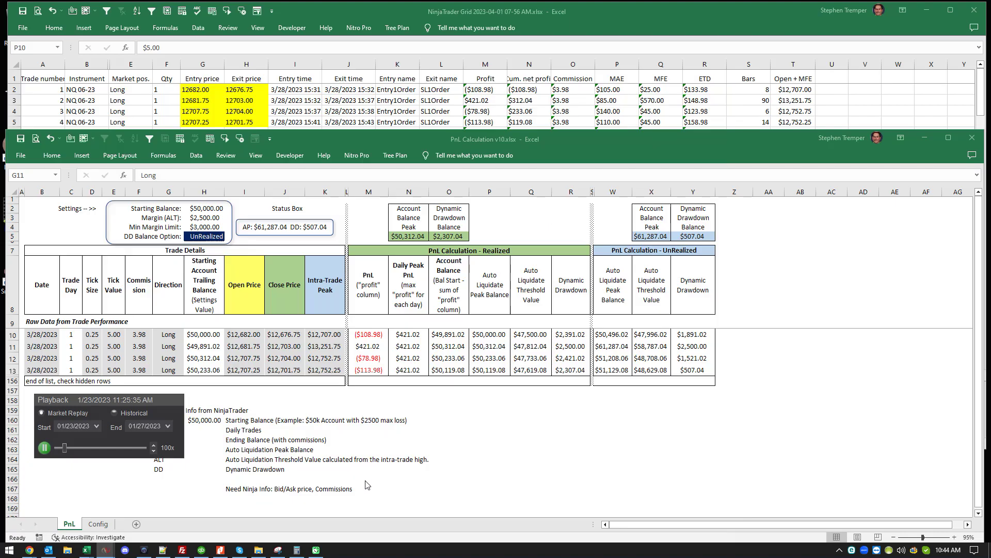
click(105, 550)
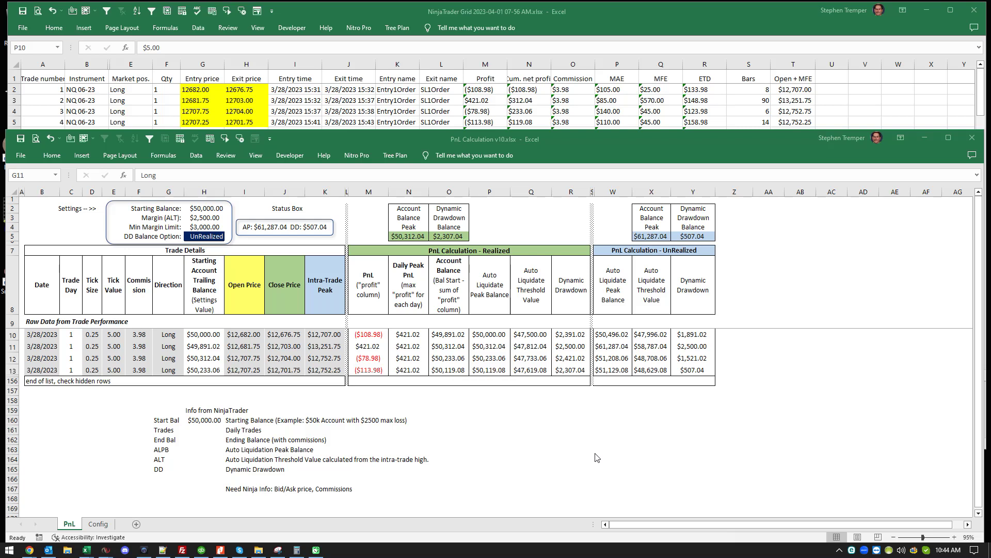
key(ctrl+z)
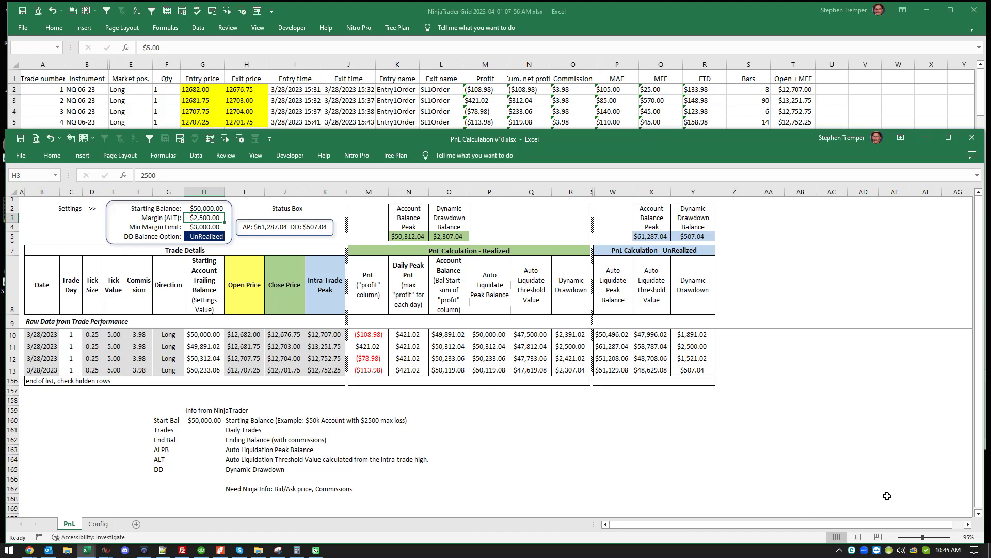